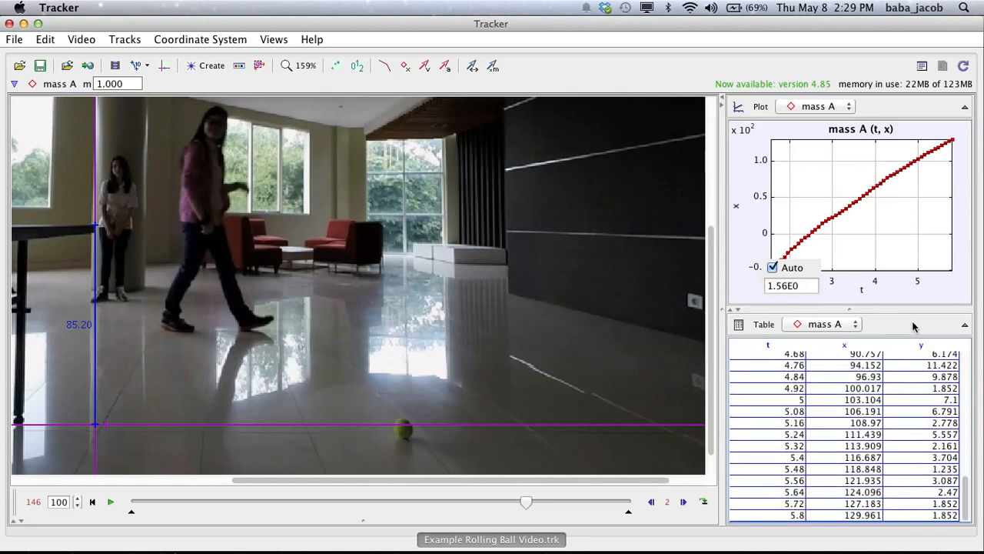
Copy every t, x and y row of the mass A data table at full precision
left_click(965, 328)
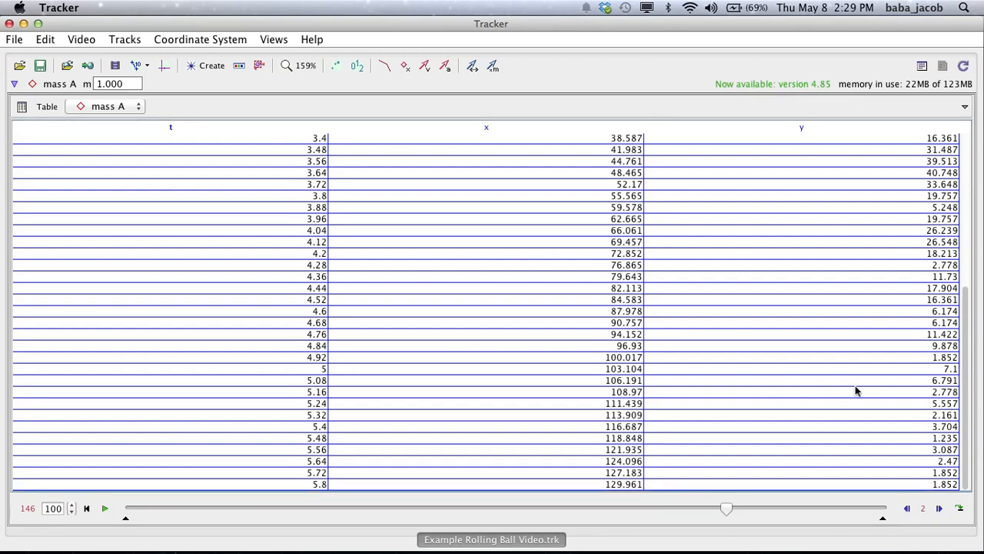
left_click_drag(966, 402, 978, 165)
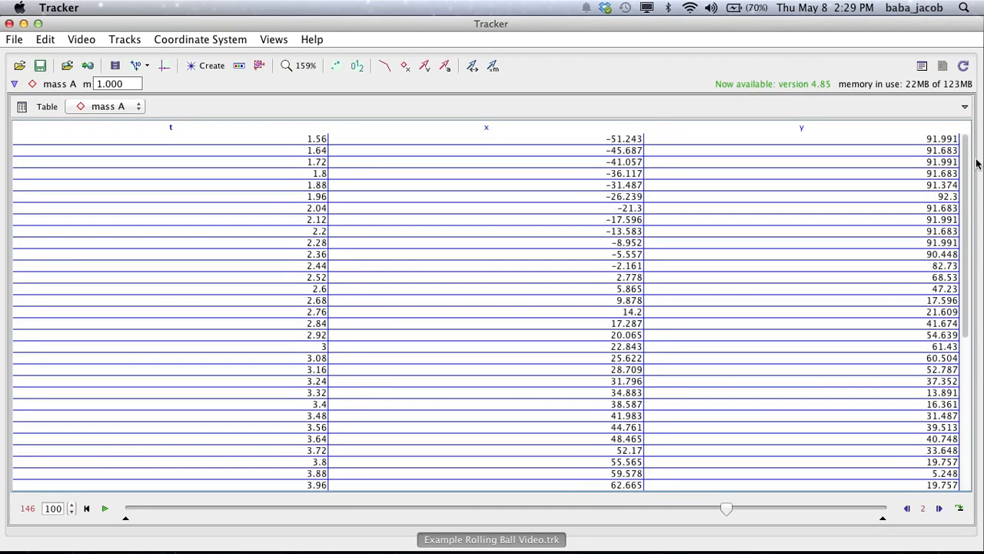
left_click_drag(236, 143, 843, 489)
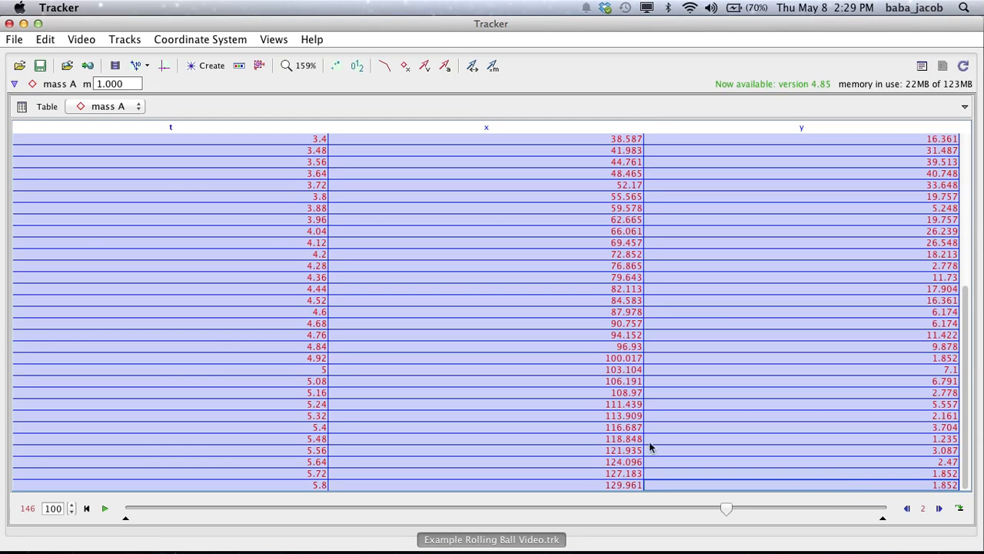
right_click(463, 374)
mouse_move(529, 410)
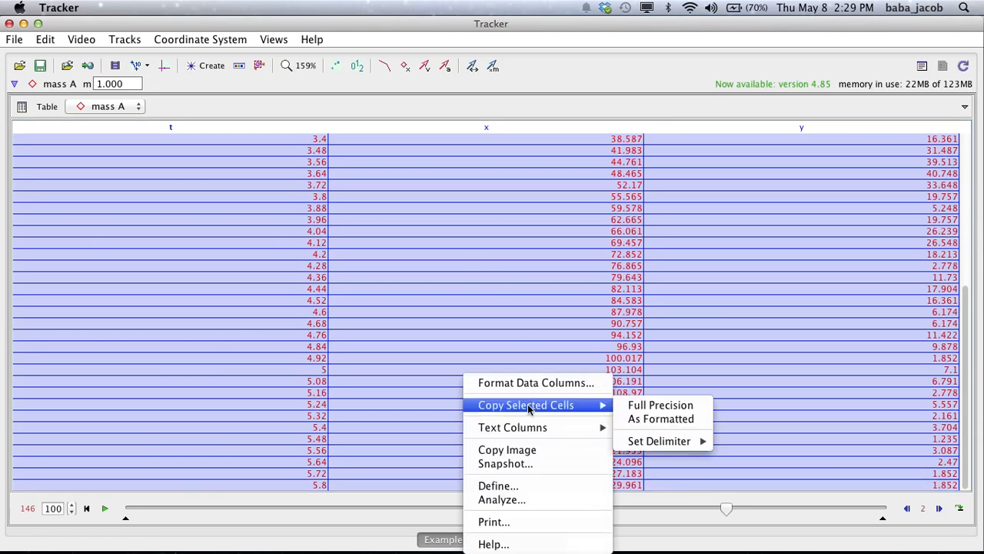
left_click(647, 405)
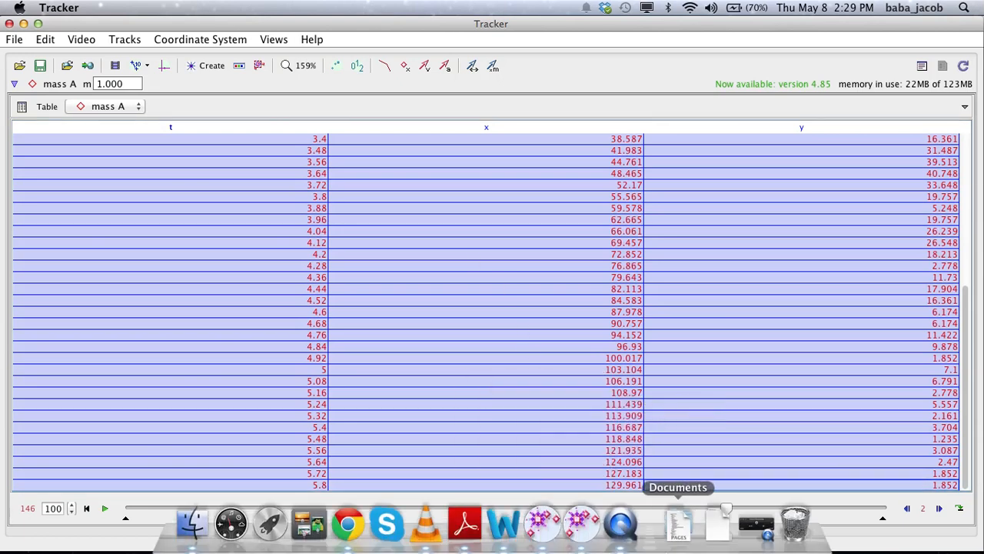
Switch to the Example for Rolling a Ball spreadsheet in Chrome and paste the copied tracking data starting at cell A1
left_click(23, 23)
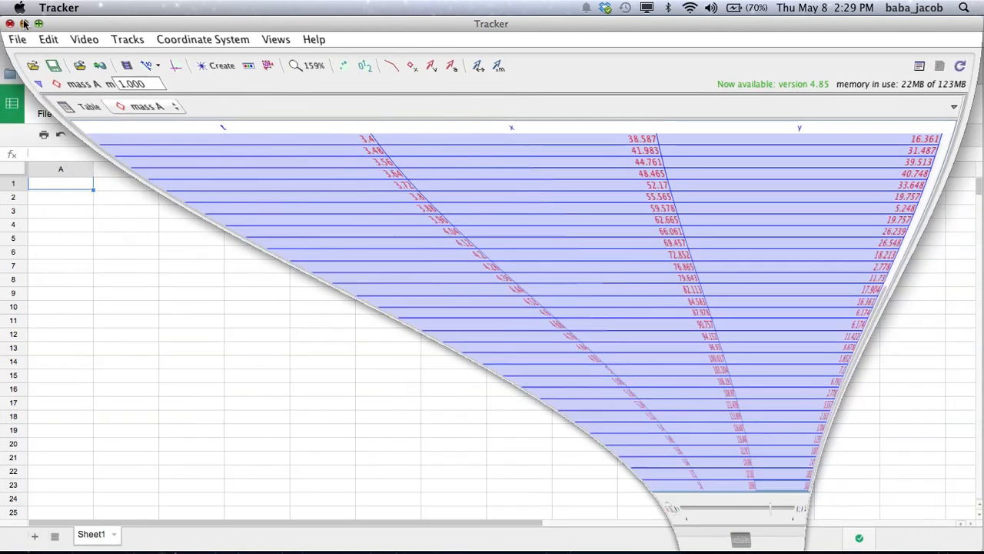
right_click(56, 183)
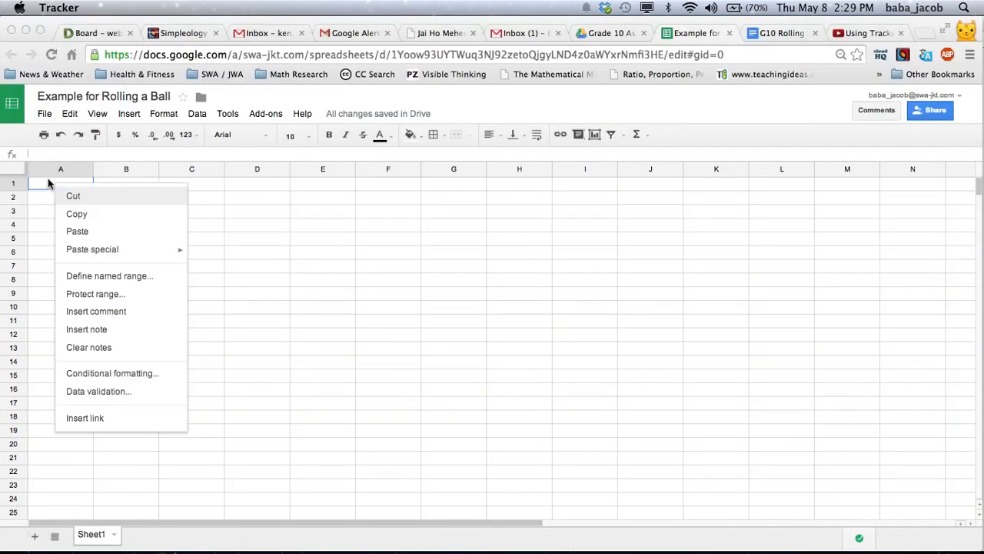
left_click(83, 233)
left_click(256, 186)
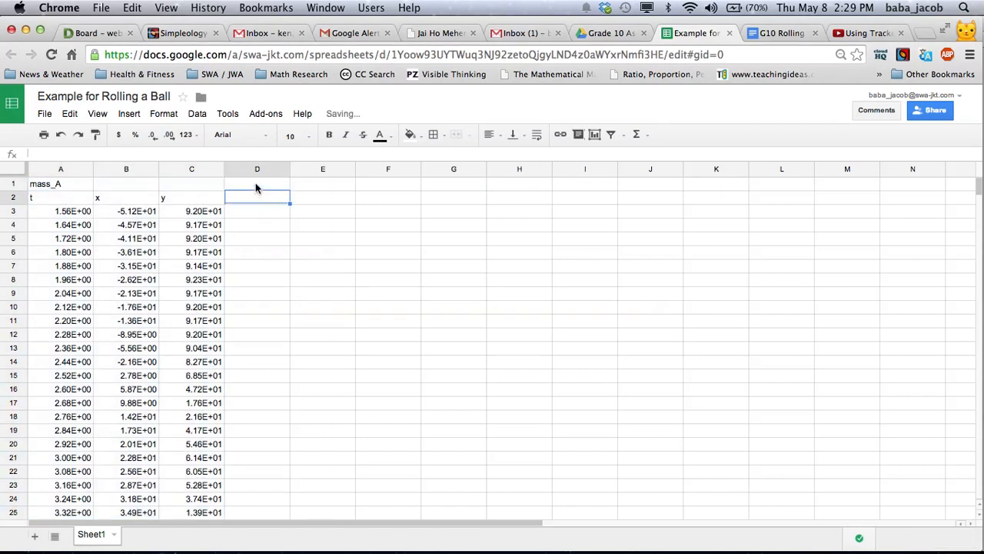
scroll(124, 218, "down", 2)
scroll(121, 215, "up", 2)
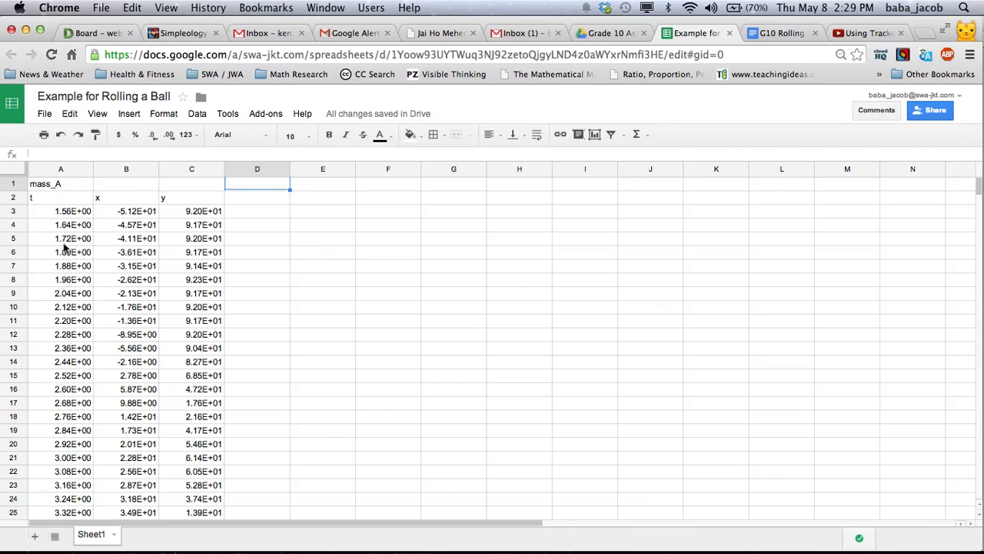
Change the format of the t, x and y values in A3:C56 from scientific to Number
left_click_drag(66, 212, 198, 407)
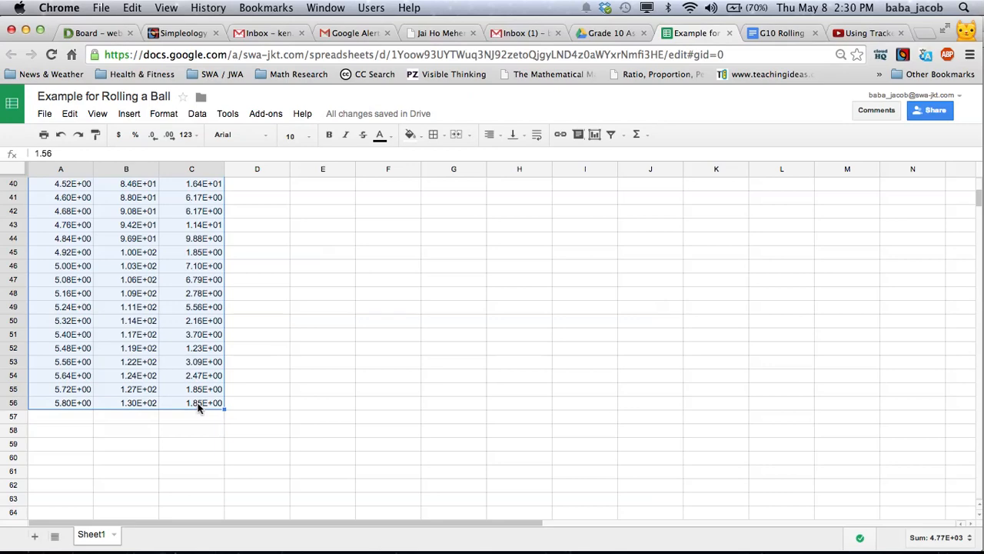
left_click(168, 113)
mouse_move(258, 136)
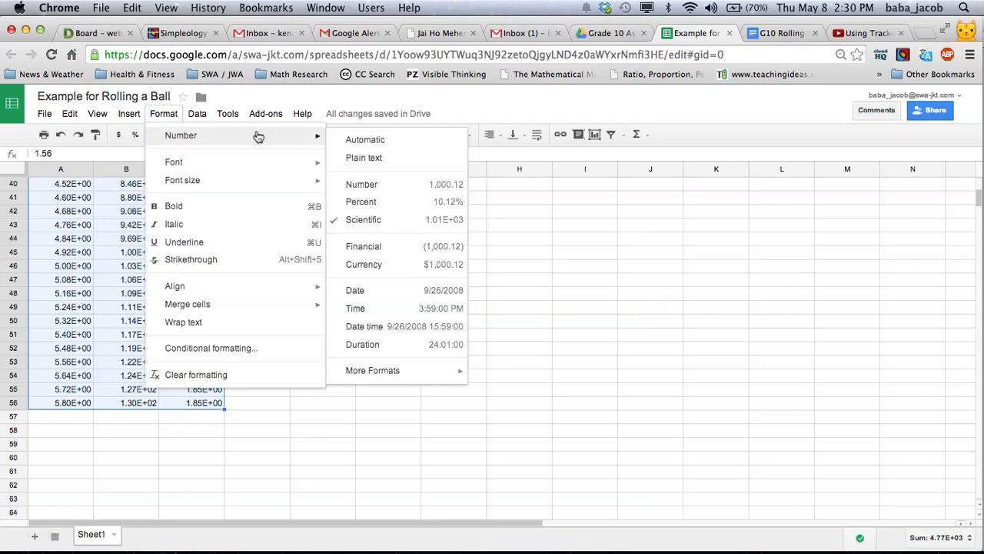
left_click(361, 184)
scroll(159, 353, "up", 5)
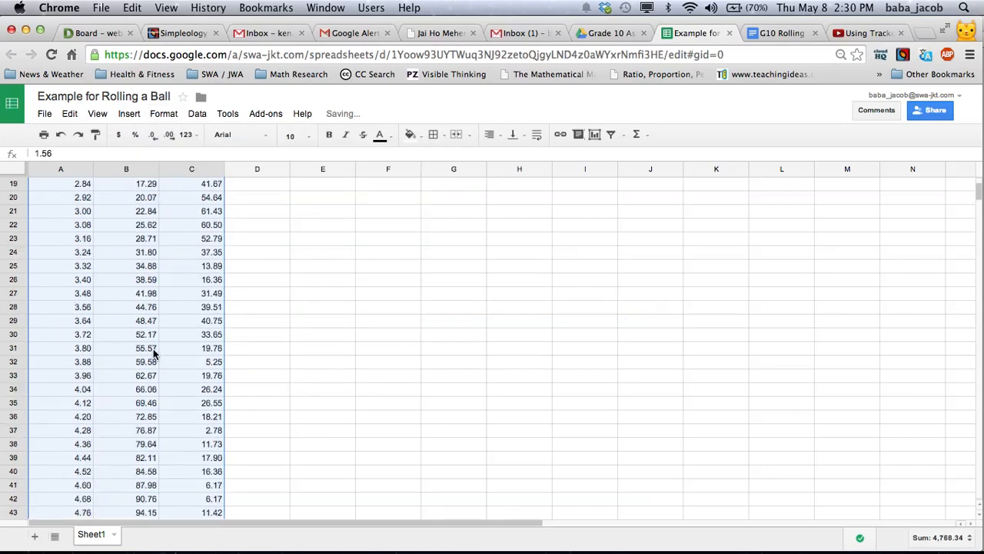
scroll(153, 349, "up", 6)
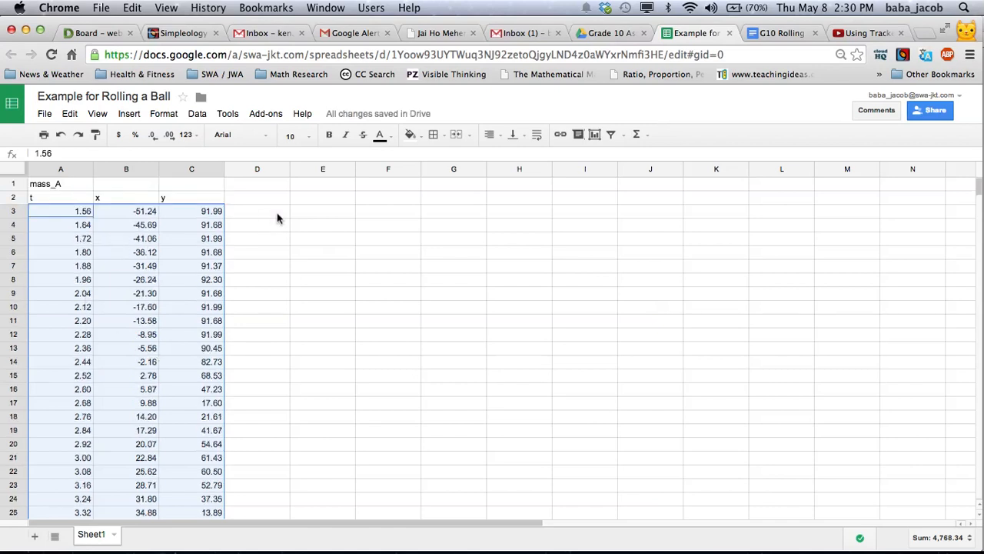
Enter the column header "adjusted time" in cell E2
left_click(306, 204)
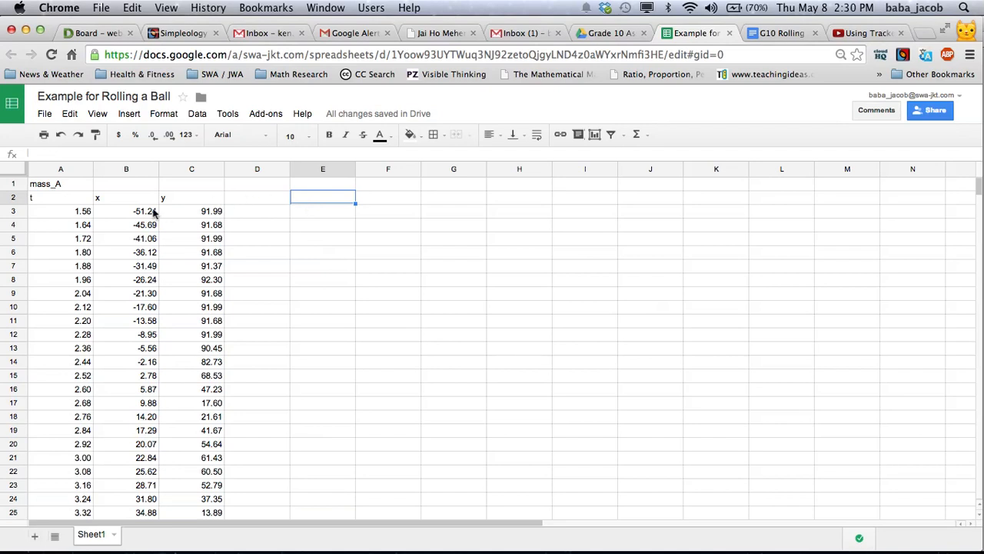
left_click(53, 208)
left_click(310, 201)
type("adjusted time")
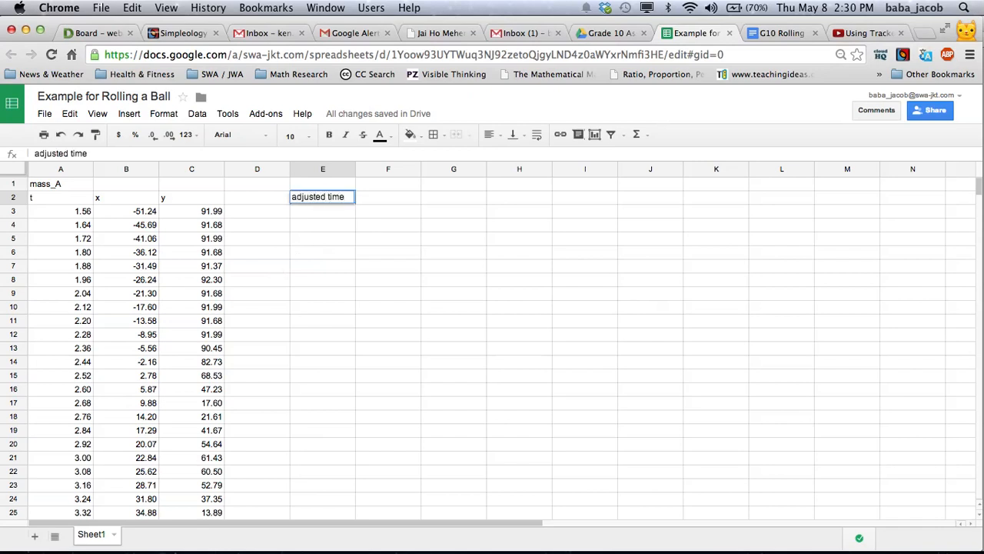
Enter the formula =A3-1.56 in cell E3 to make the adjusted time start at zero
left_click(307, 216)
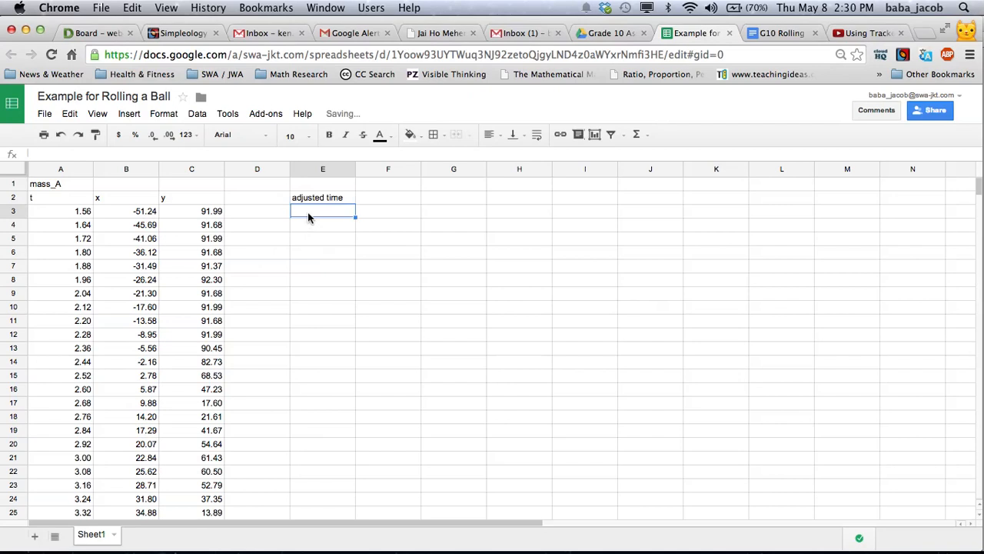
type("=")
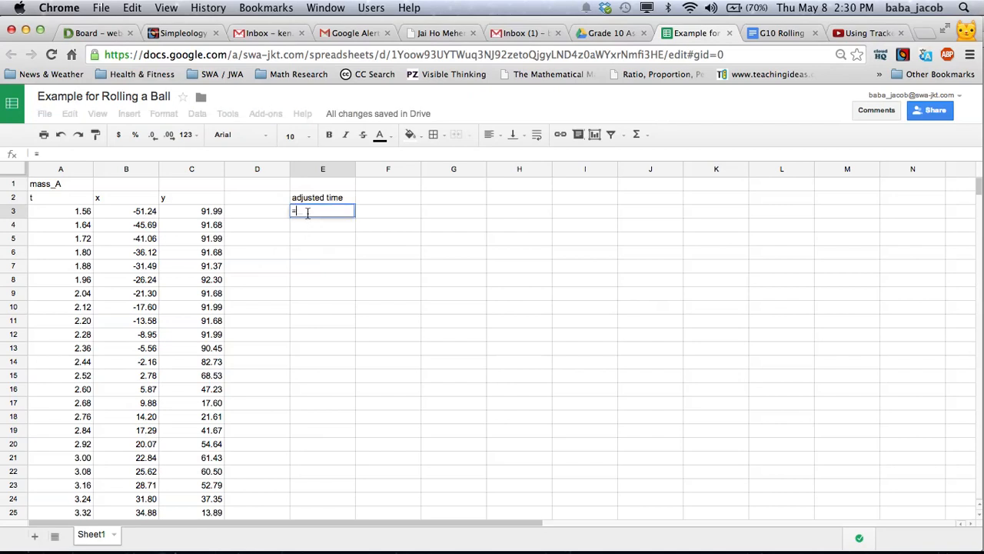
left_click(70, 213)
type("-")
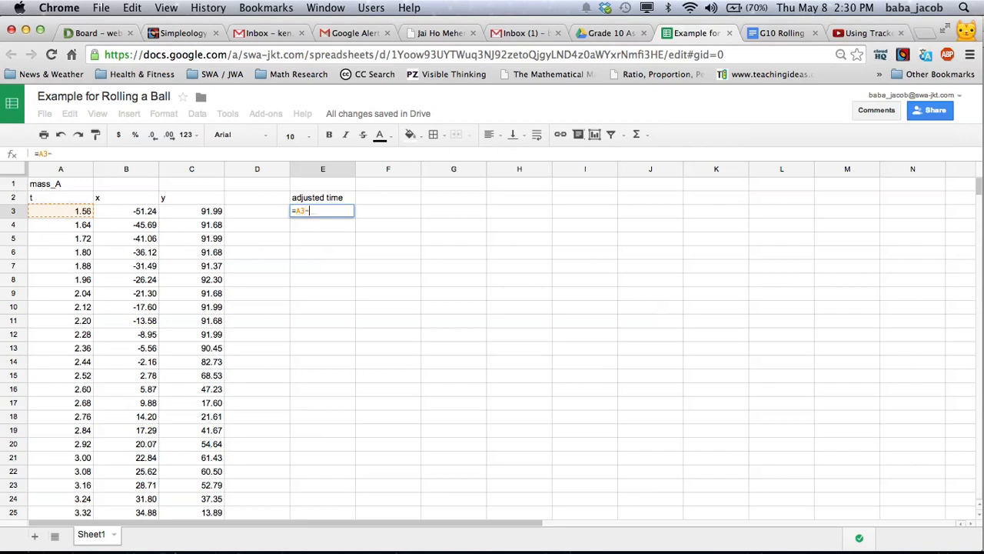
type("1.56")
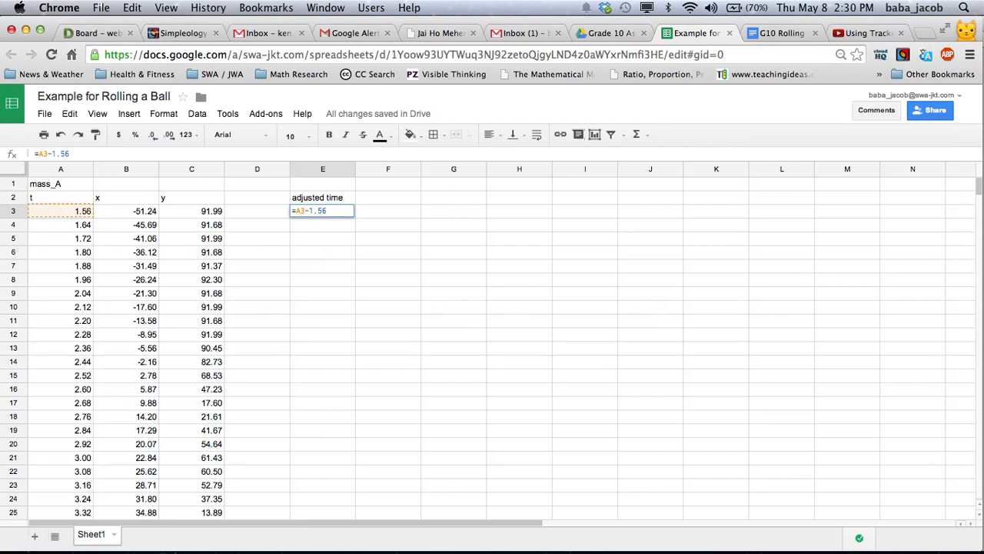
key("Return")
Copy the adjusted time formula from E3 into E4:E56, matching the last data row
left_click(314, 217)
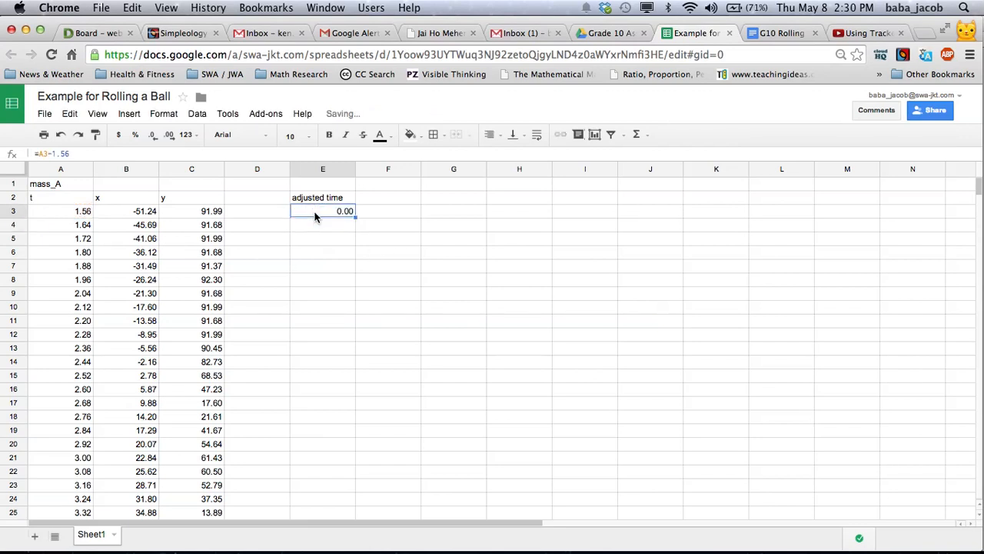
right_click(314, 216)
left_click(353, 255)
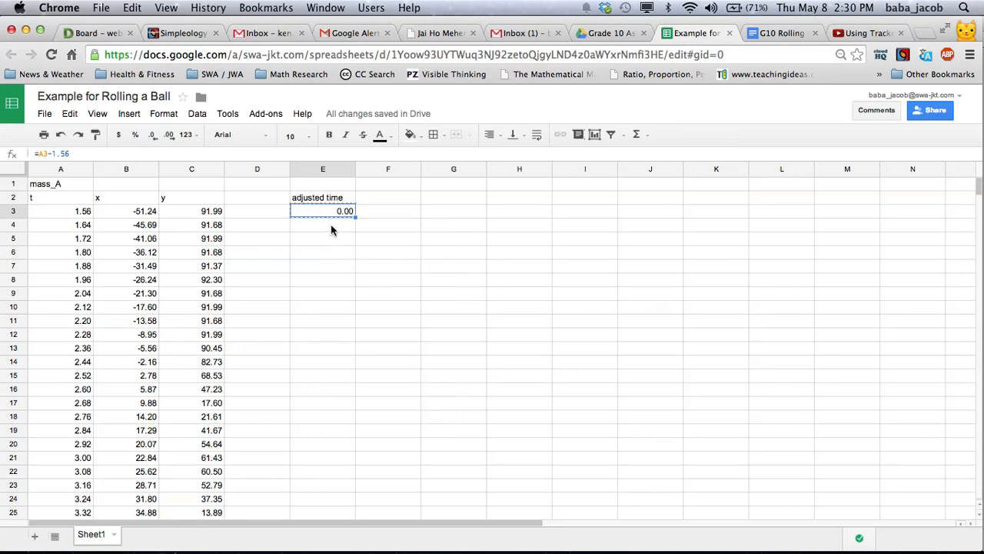
left_click_drag(331, 228, 325, 428)
right_click(314, 289)
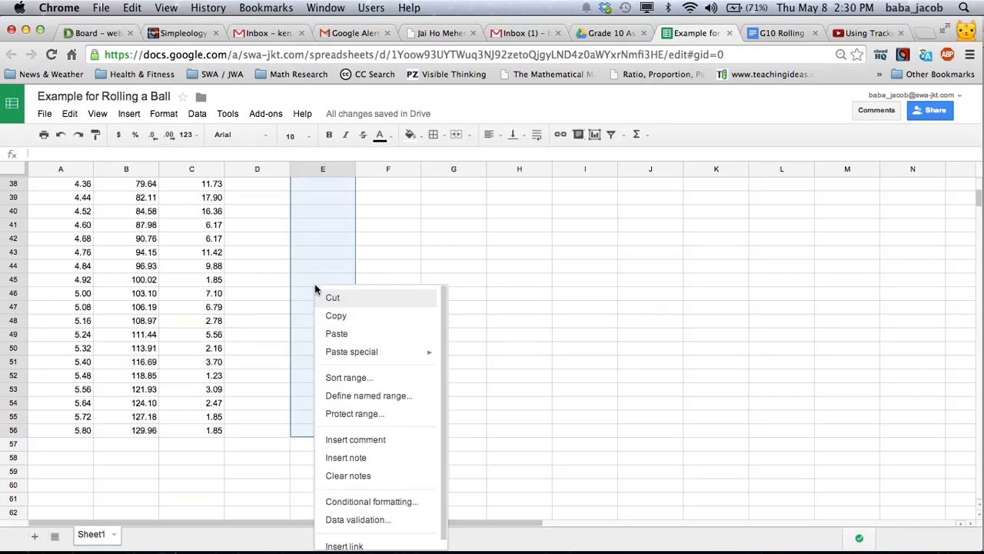
left_click(336, 333)
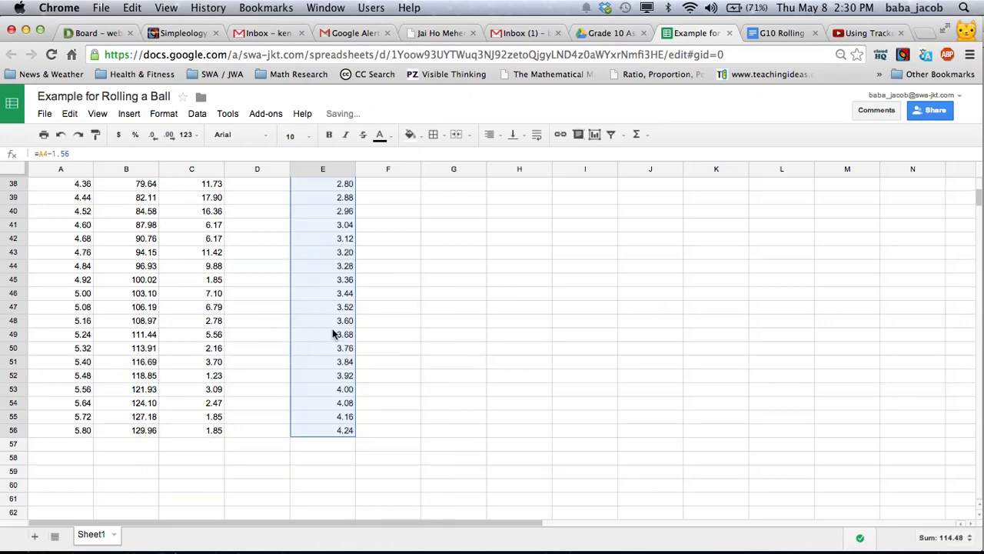
scroll(343, 331, "up", 7)
scroll(344, 333, "up", 5)
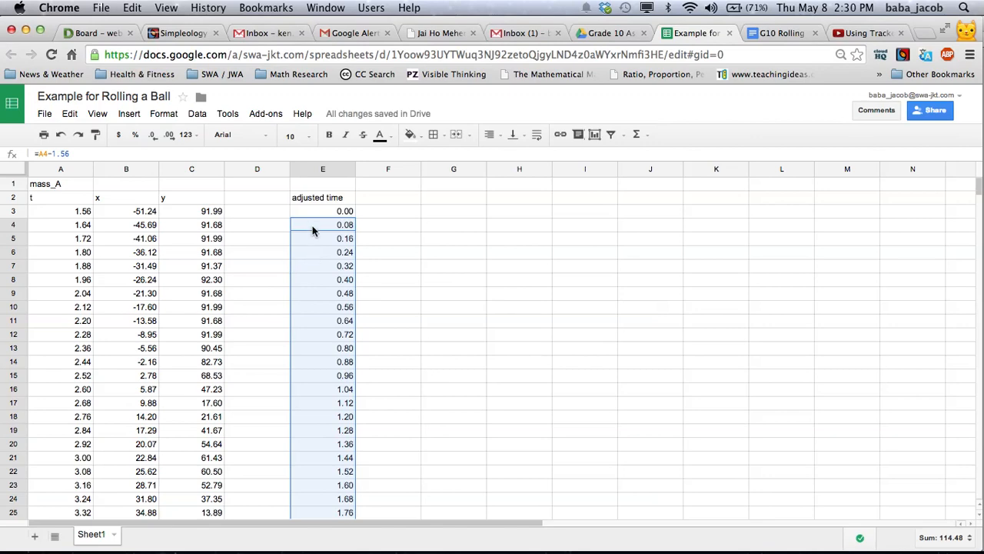
Examine the x and y position values in columns B and C from the first to the last data row
scroll(311, 242, "down", 10)
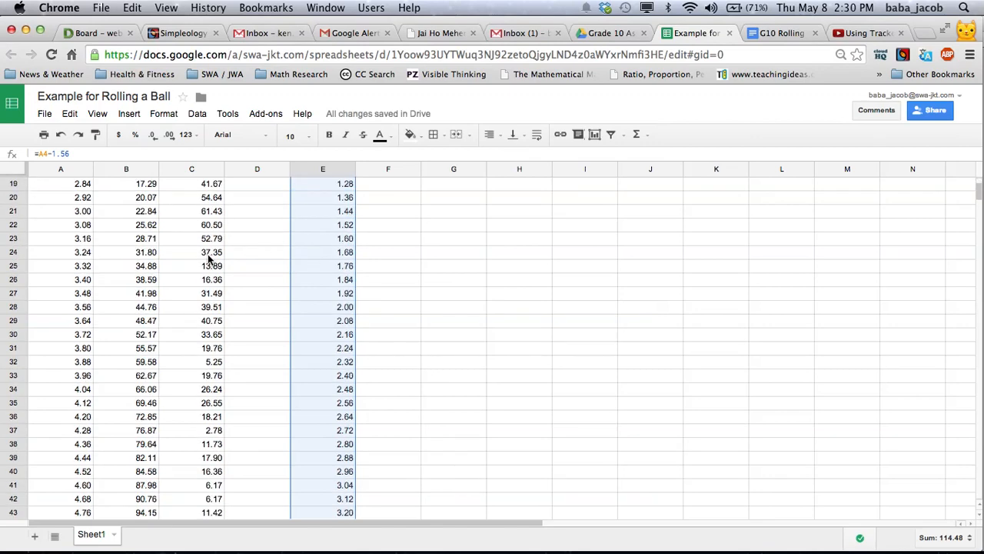
scroll(208, 259, "down", 3)
scroll(206, 261, "up", 10)
scroll(147, 278, "up", 3)
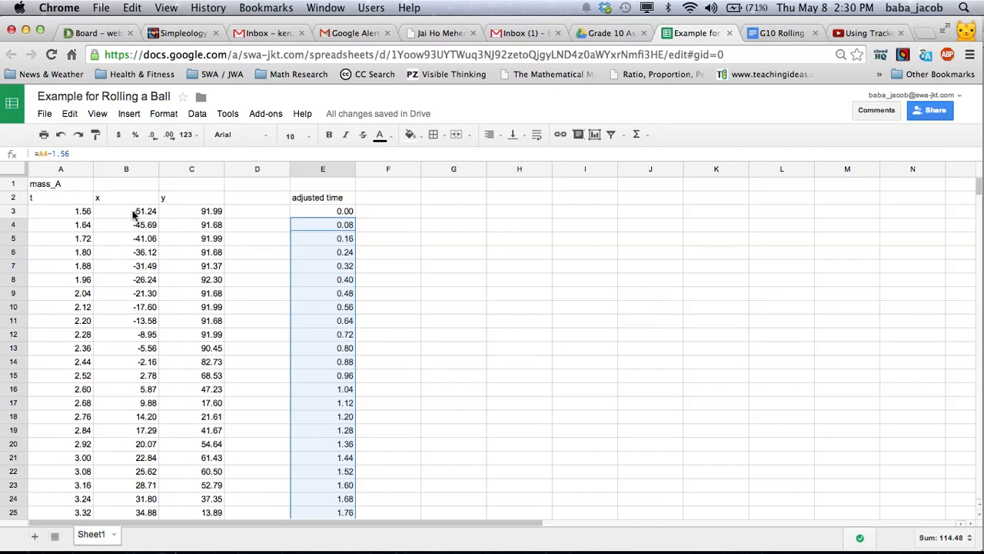
scroll(133, 215, "down", 1)
scroll(134, 218, "down", 1)
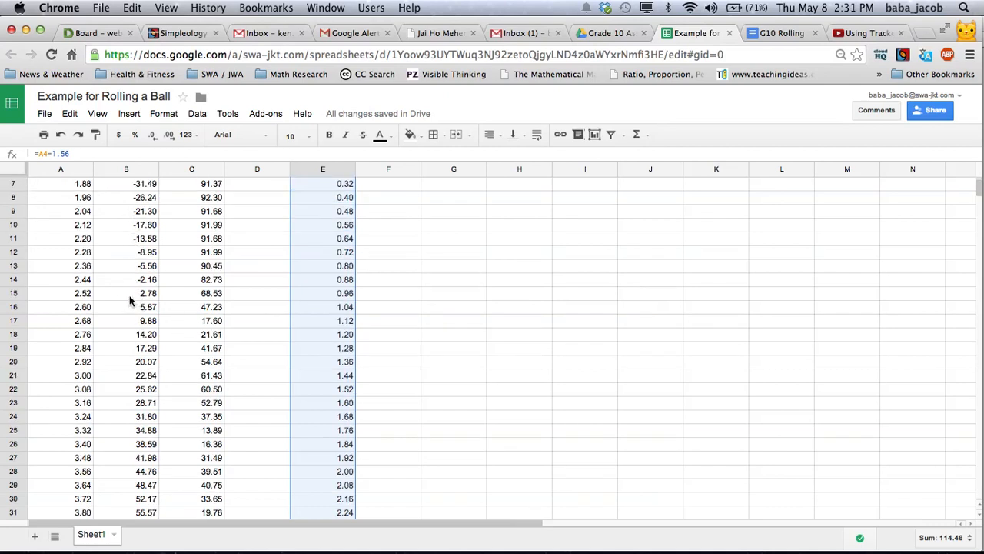
scroll(129, 300, "up", 2)
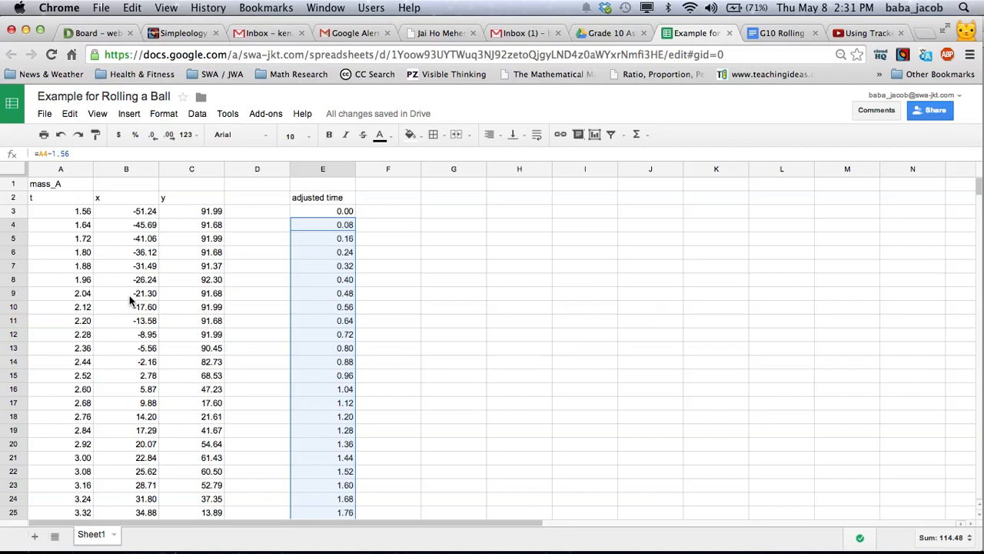
left_click(193, 211)
scroll(193, 211, "down", 14)
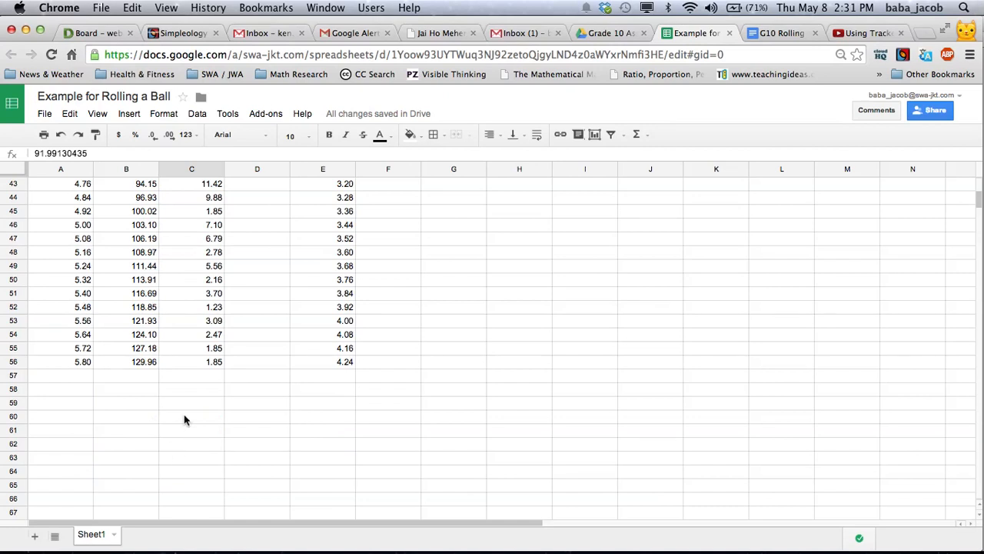
left_click(210, 364)
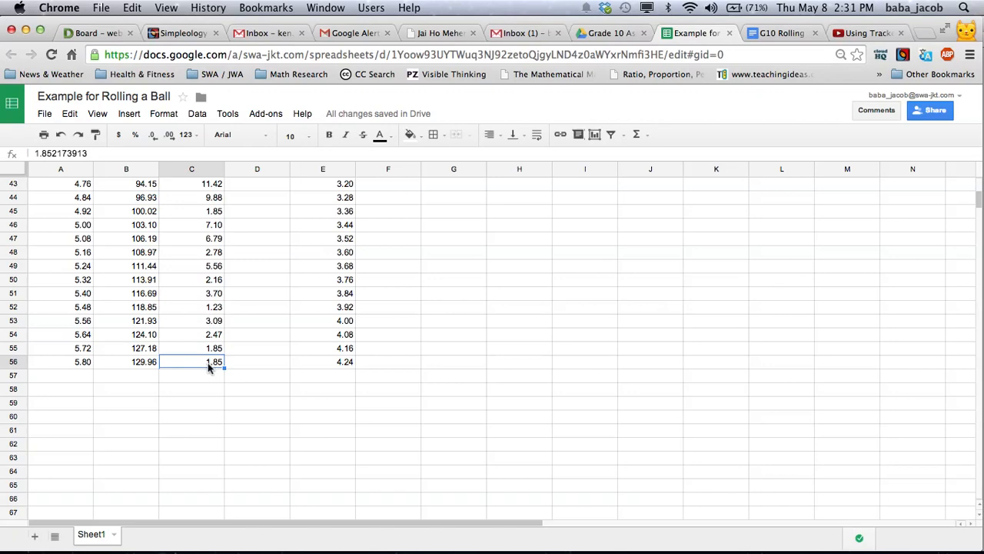
scroll(205, 367, "up", 14)
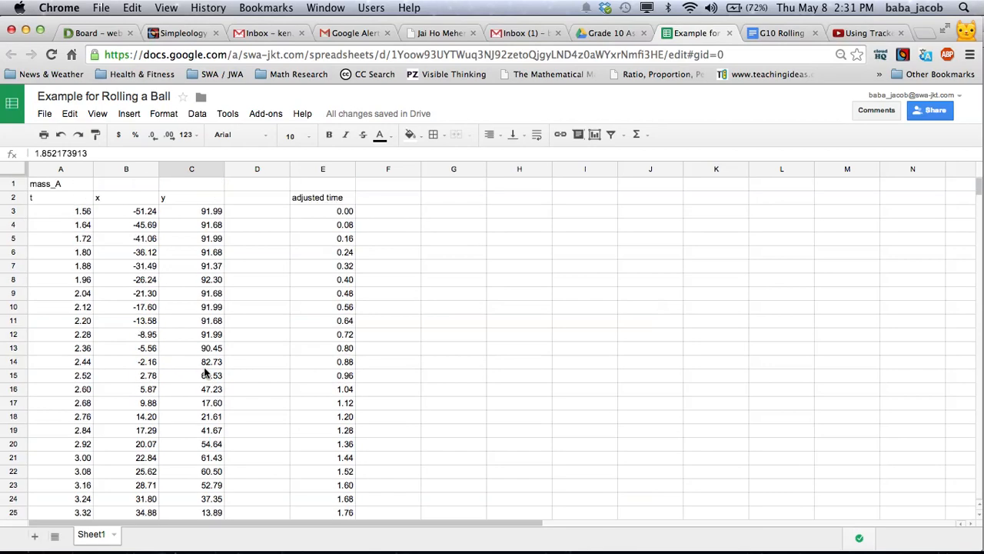
scroll(193, 321, "down", 5)
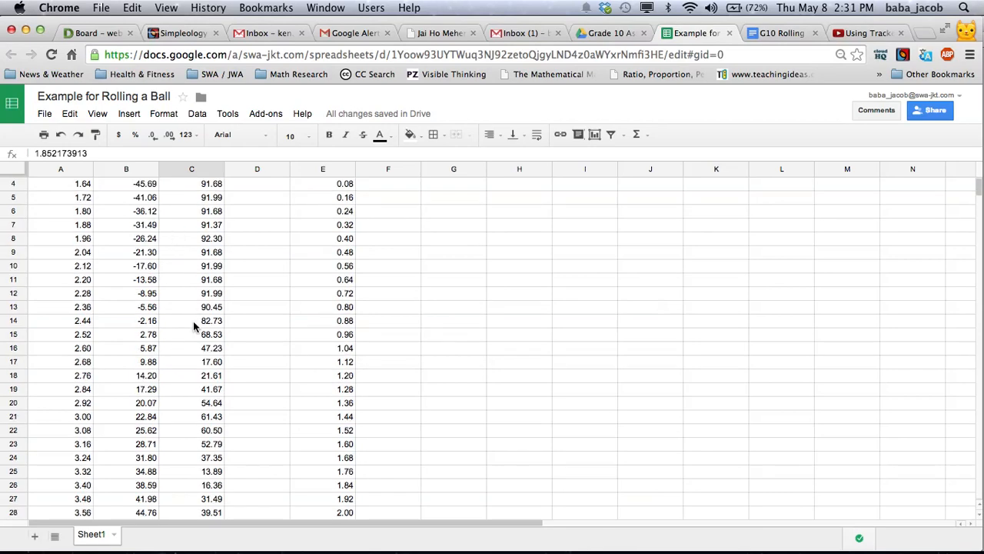
scroll(193, 332, "down", 9)
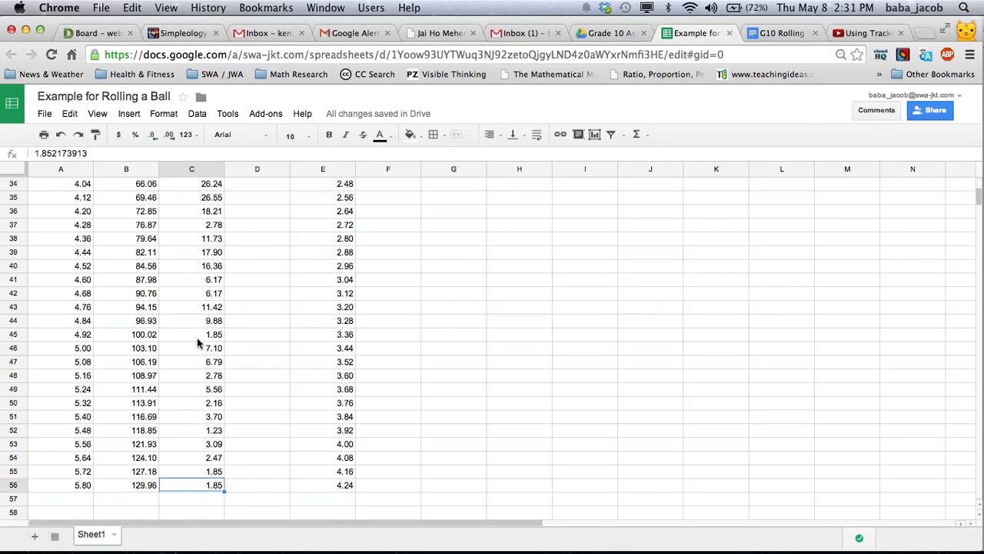
scroll(198, 347, "down", 3)
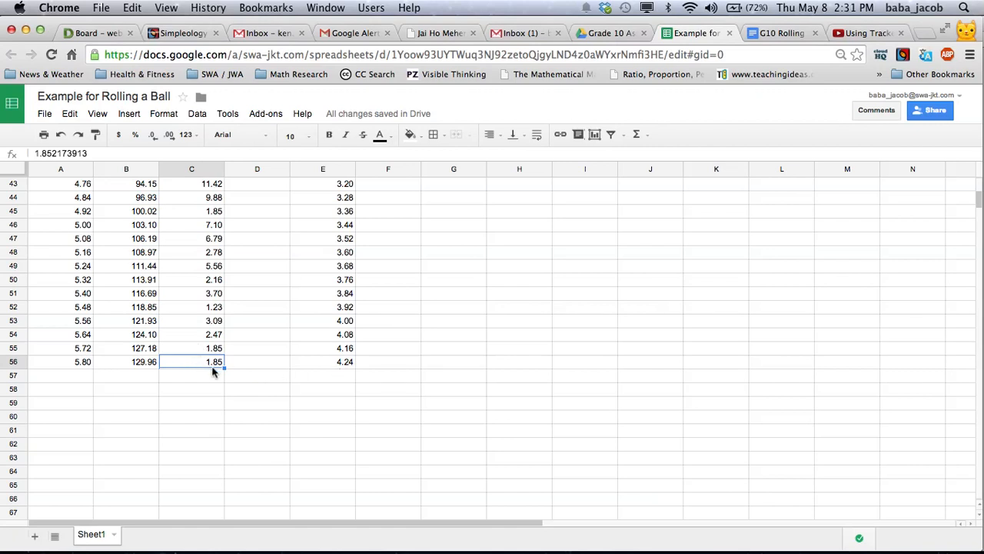
scroll(422, 367, "up", 15)
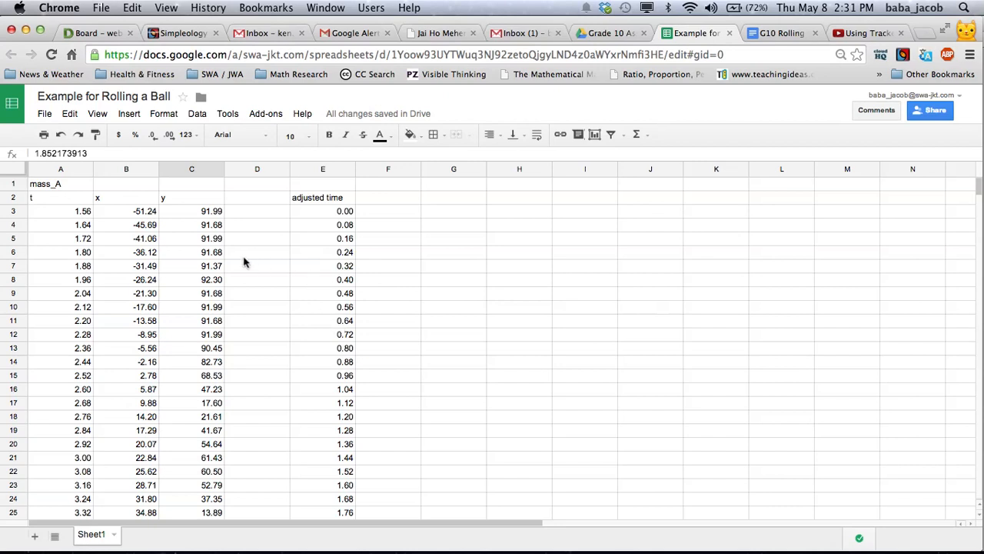
Enter a formula in cell F12 that references the y value in C12, the row just before the y values start falling
scroll(252, 249, "down", 2)
scroll(253, 248, "up", 2)
scroll(132, 221, "down", 2)
scroll(132, 222, "up", 2)
left_click(188, 326)
left_click(190, 335)
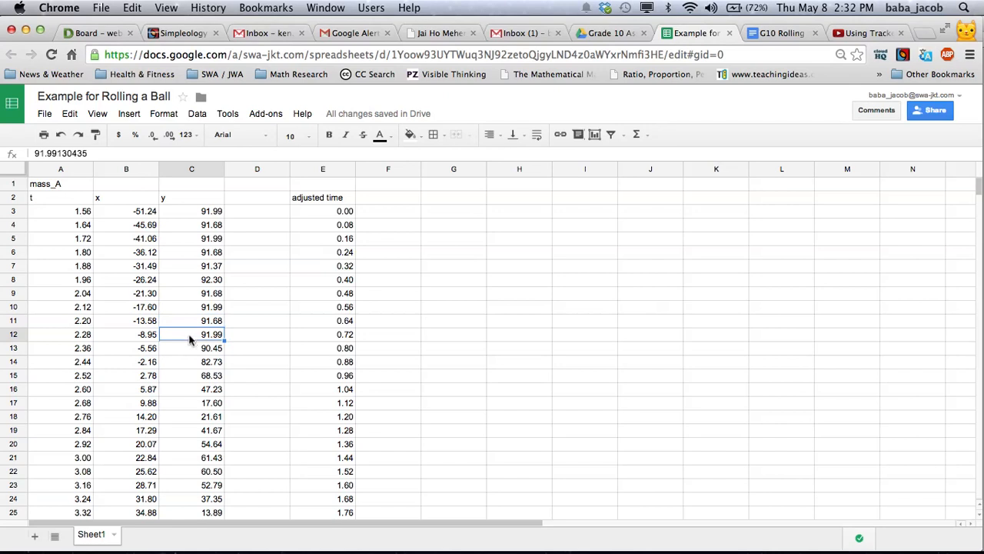
left_click(390, 338)
type("=")
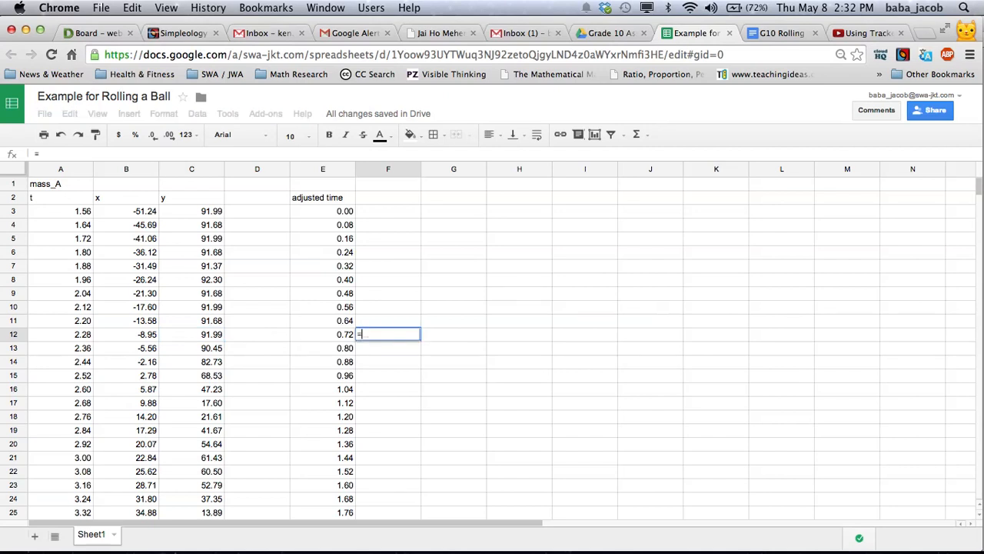
left_click(206, 341)
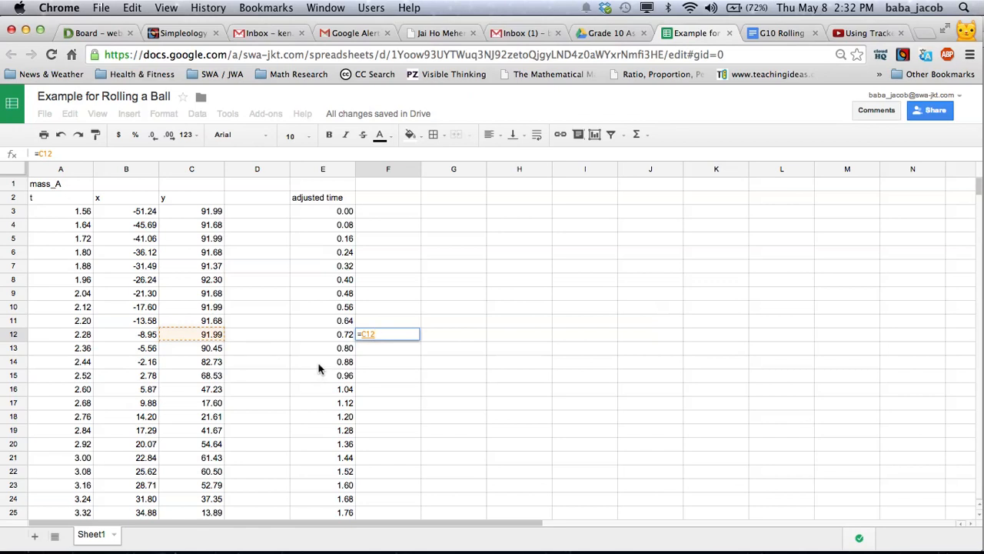
key("Return")
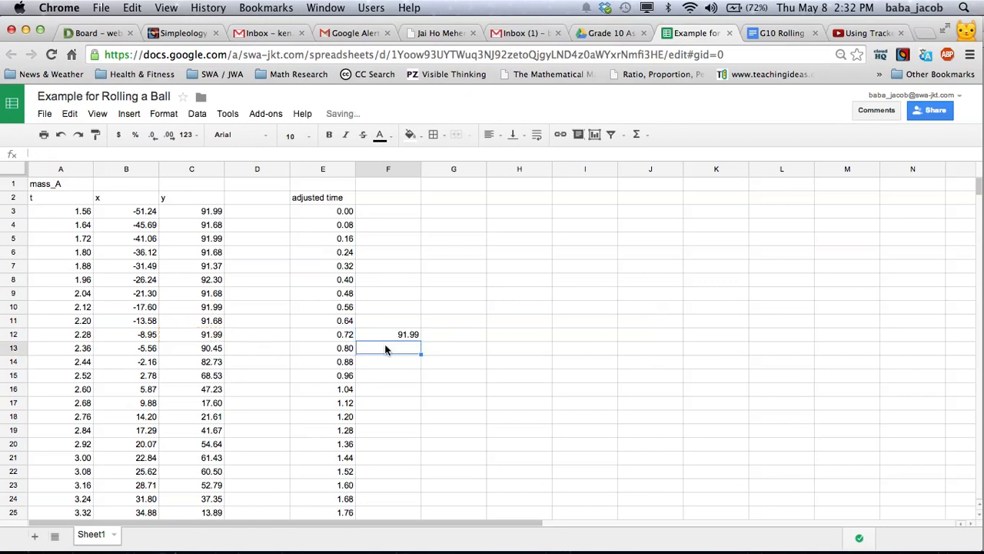
Copy the formula from F12 into F13:F17 to pull in the matching y values through row 17
left_click(385, 330)
mouse_move(385, 333)
left_mouse_down()
mouse_move(383, 380)
mouse_move(386, 335)
left_mouse_up()
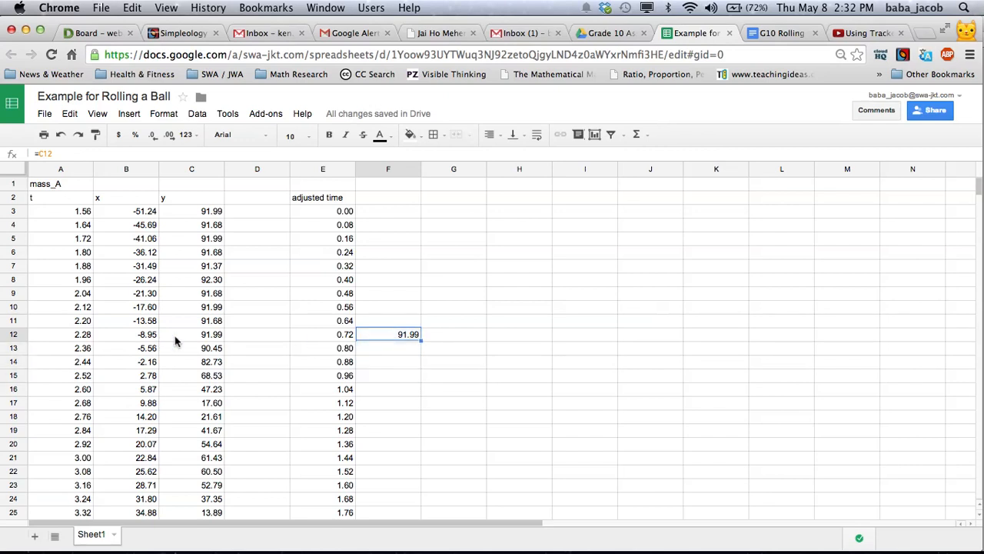
scroll(176, 340, "down", 1)
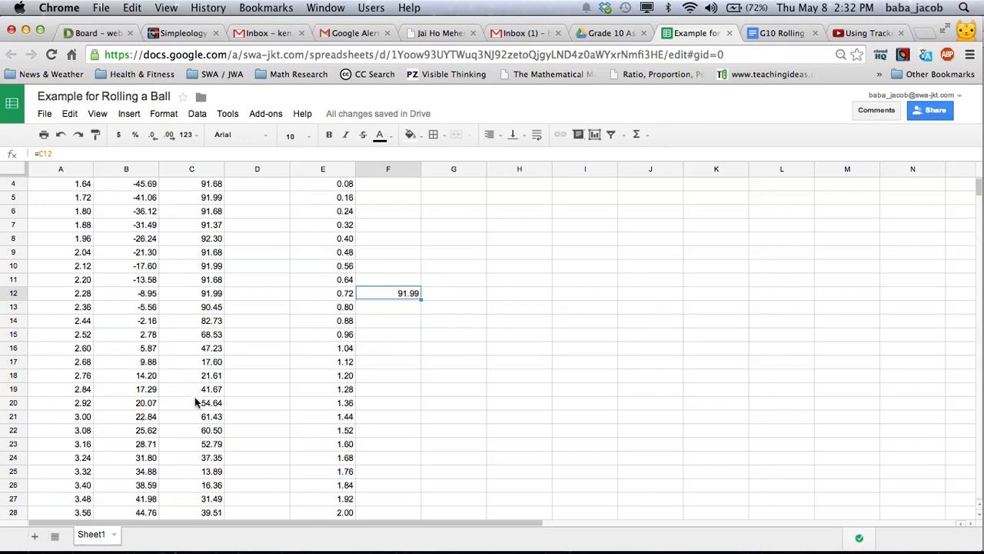
scroll(195, 397, "down", 1)
left_click(190, 326)
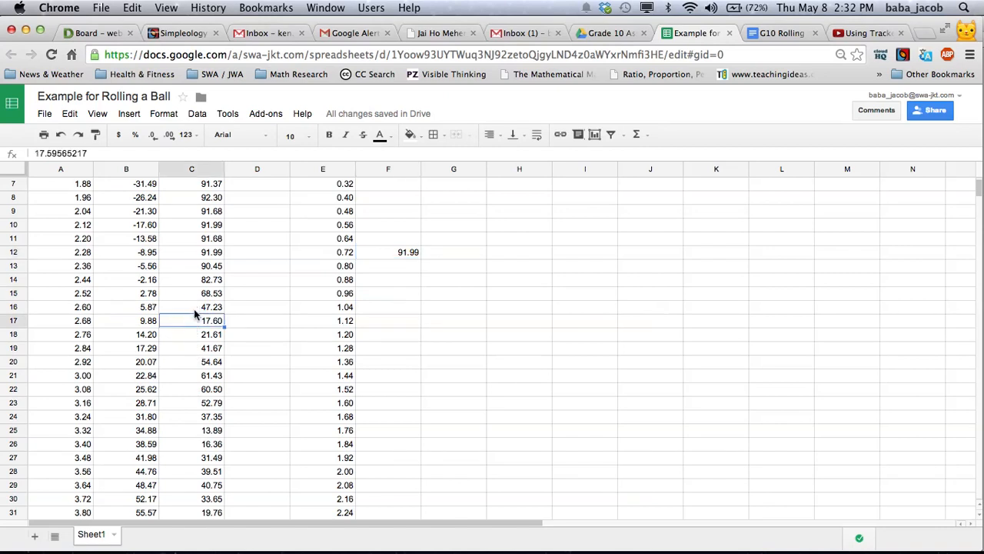
left_click(387, 319)
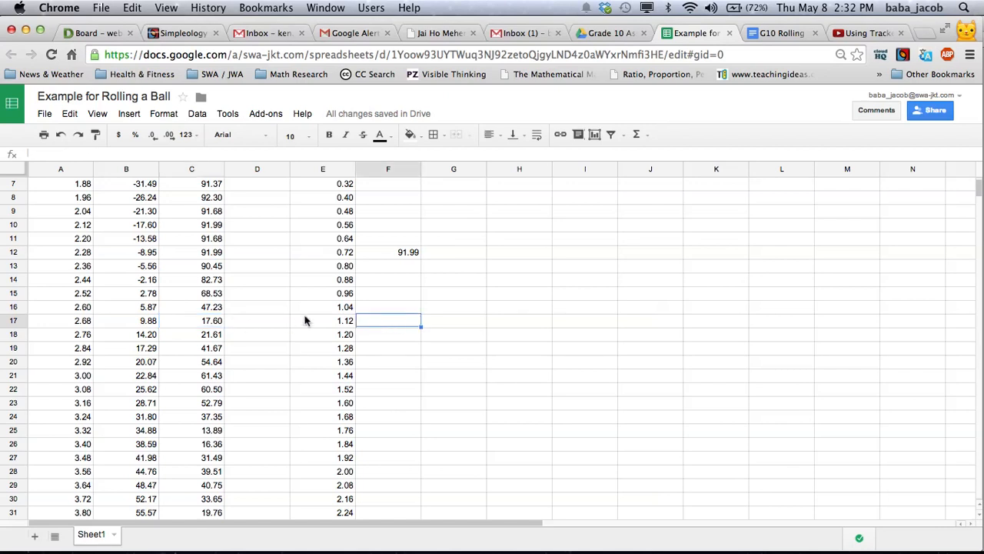
left_click(384, 252)
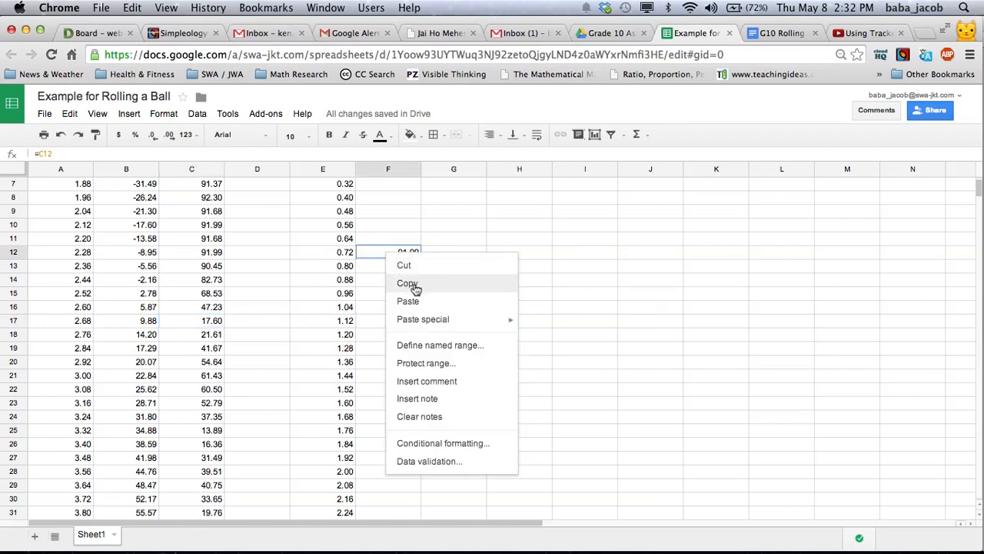
left_click(407, 283)
left_click_drag(390, 263, 389, 323)
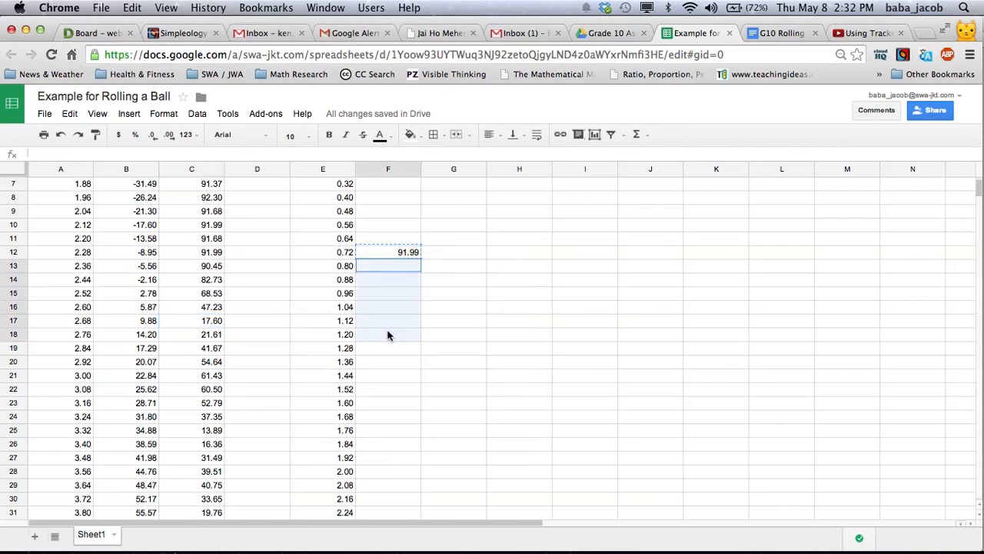
right_click(387, 321)
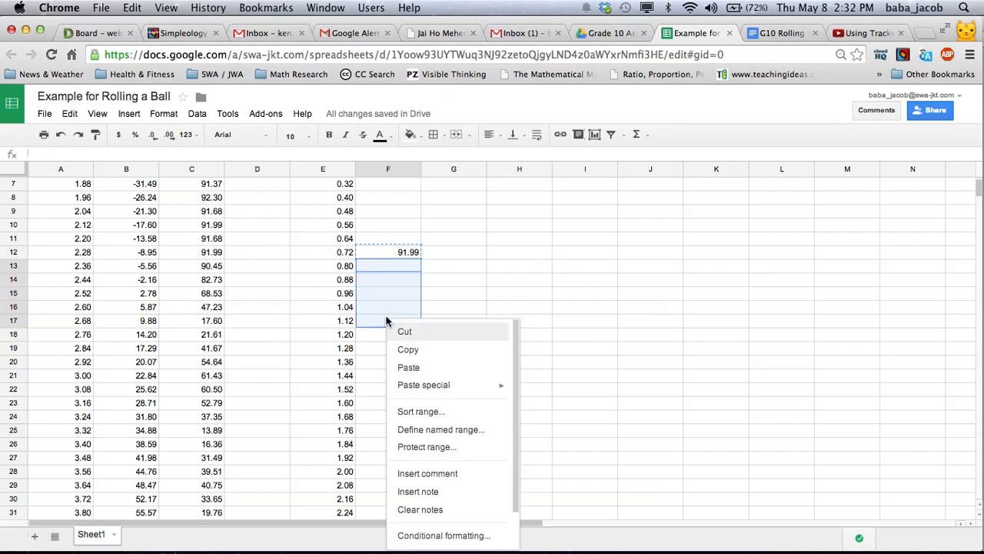
left_click(408, 367)
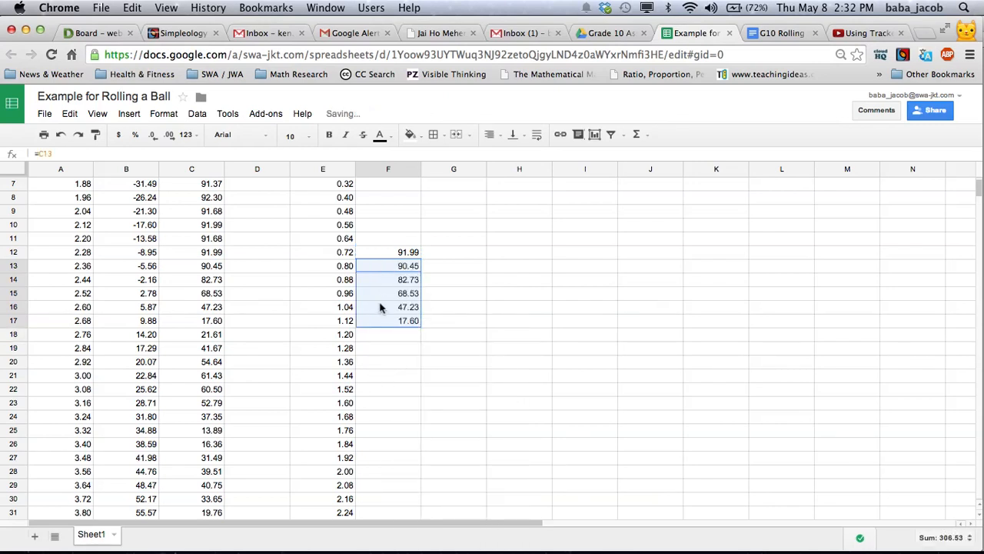
Review the paired adjusted time and y values in E12:F17
scroll(457, 275, "up", 2)
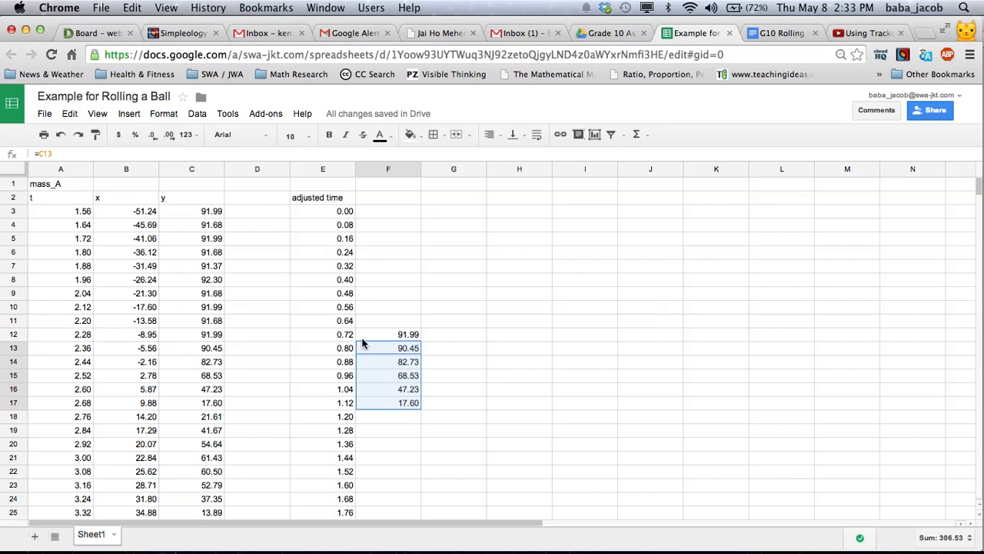
left_click_drag(329, 336, 408, 413)
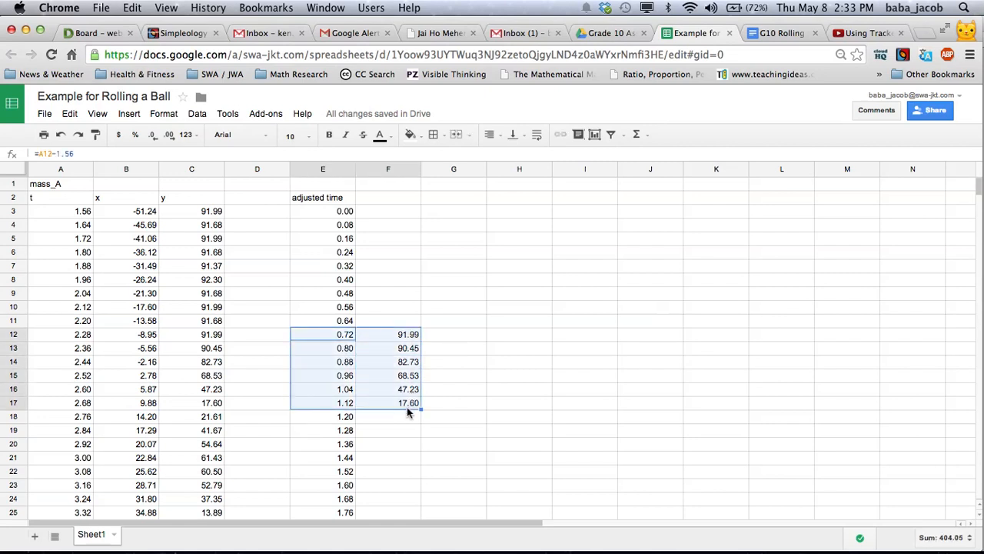
left_click(326, 339)
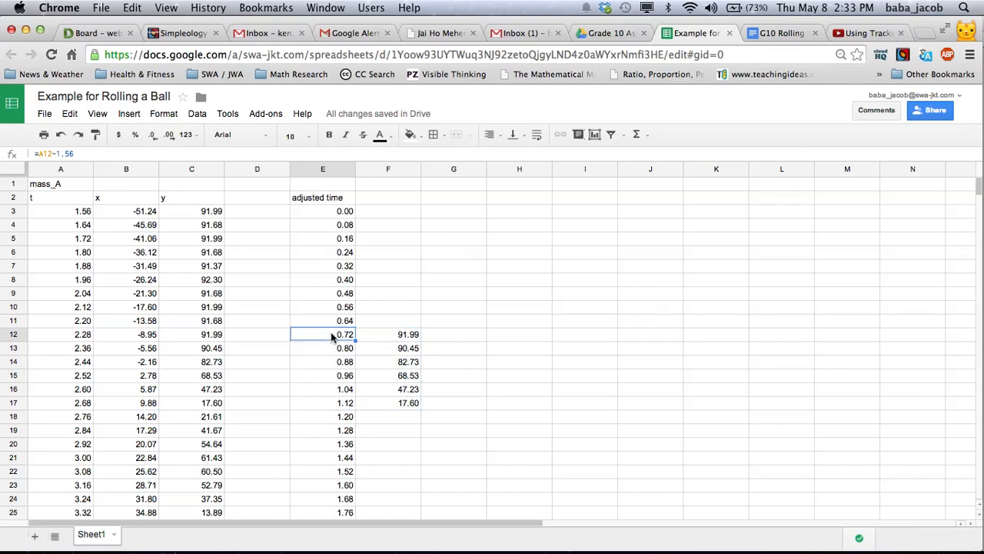
left_click_drag(330, 336, 394, 406)
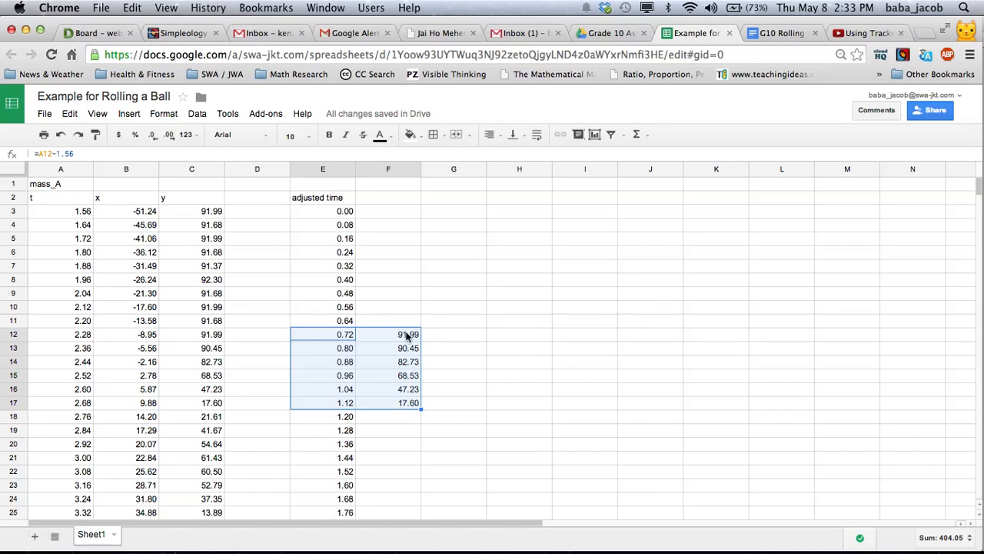
left_click(467, 334)
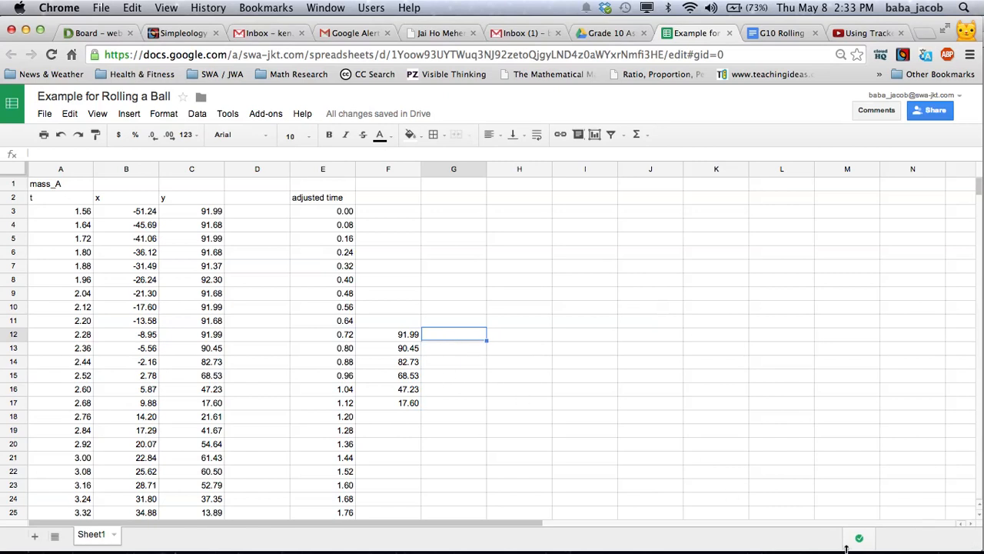
Bring up the dock to switch from the spreadsheet to another application
mouse_move(863, 553)
left_click(747, 533)
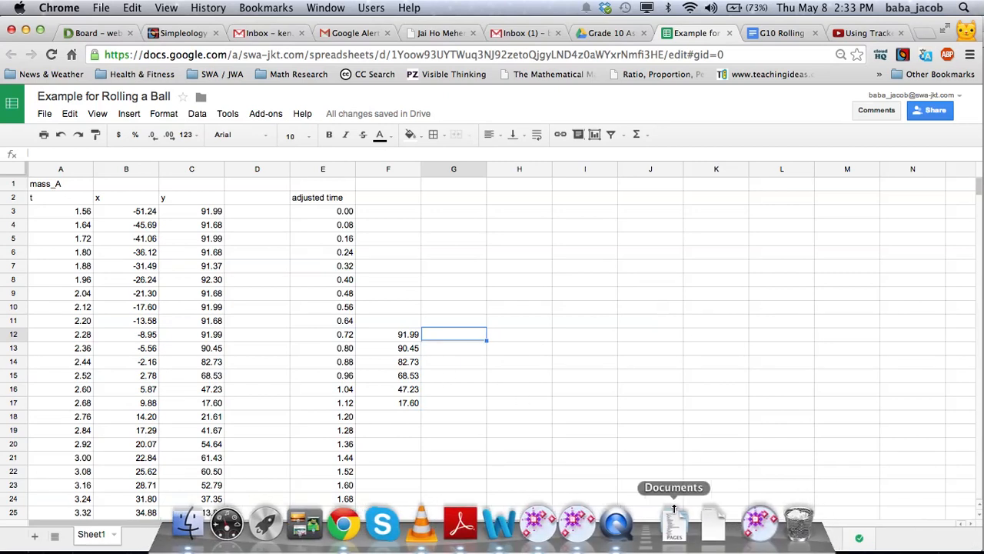